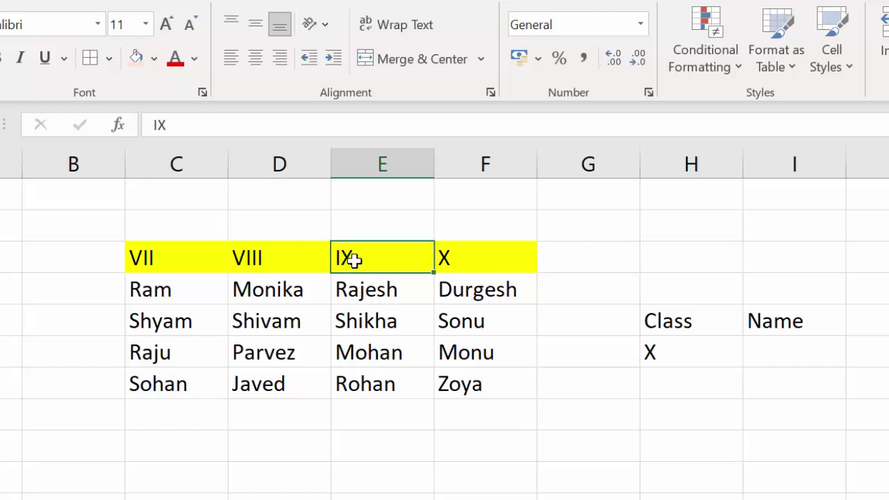
Examine the class table and the choices that the Name dropdown offers for class X.
{"action": "left_click", "coordinate": [472, 255]}
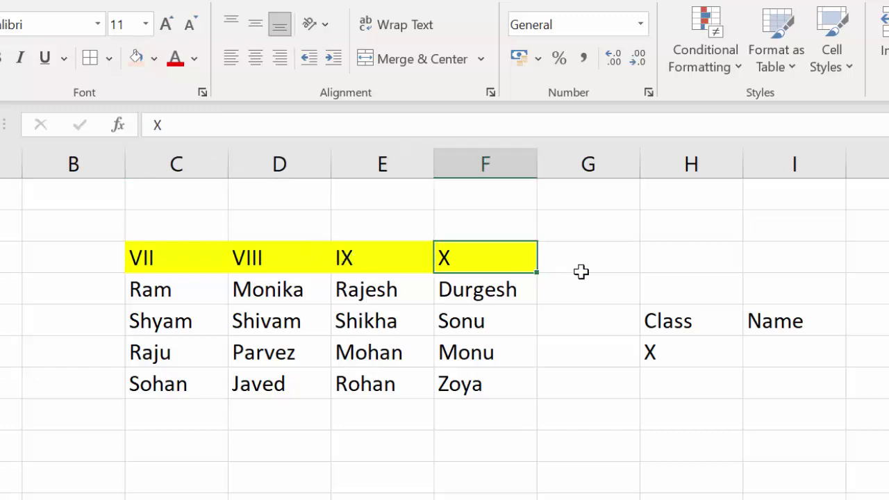
{"action": "left_click", "coordinate": [696, 357]}
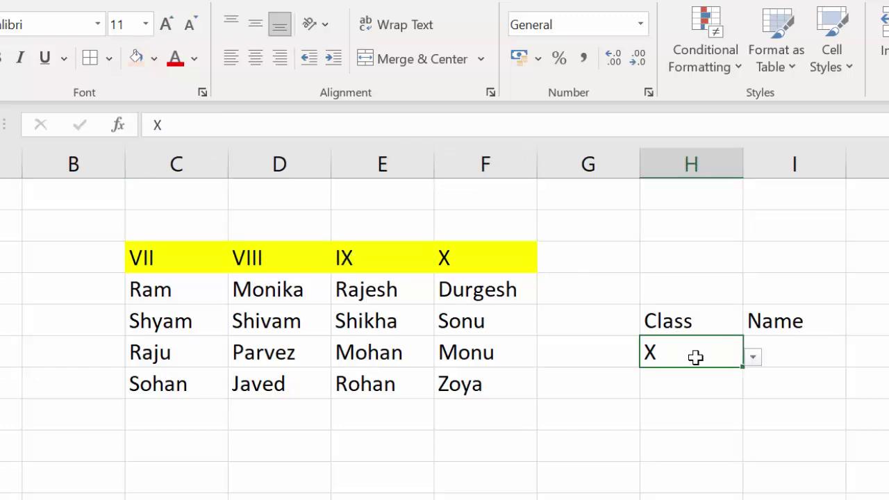
{"action": "left_click", "coordinate": [800, 357]}
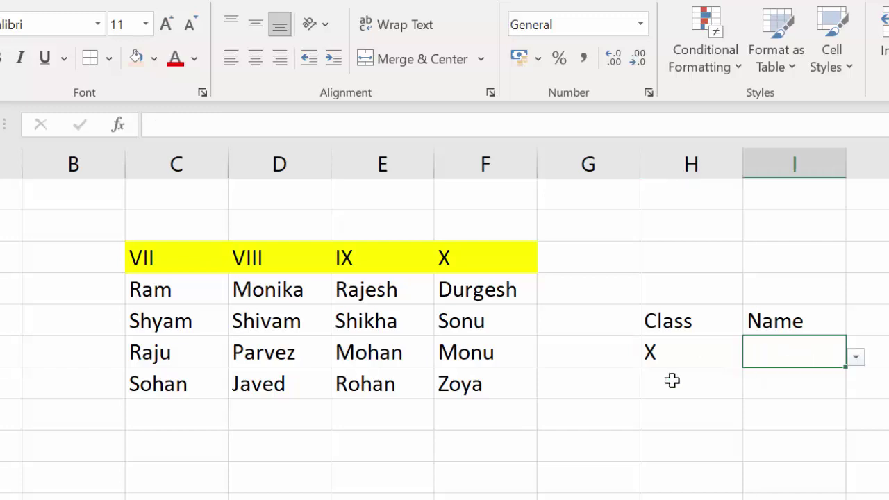
{"action": "left_click", "coordinate": [150, 289]}
{"action": "left_click", "coordinate": [476, 291]}
{"action": "left_click", "coordinate": [483, 312]}
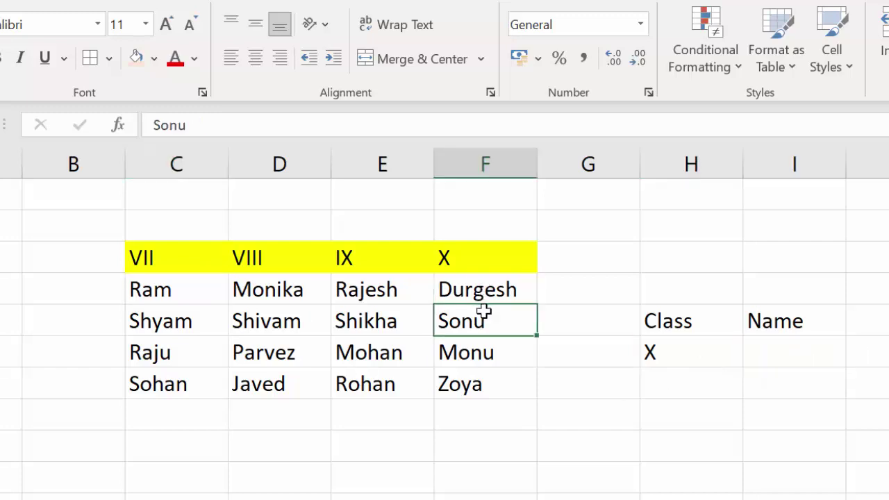
{"action": "left_click", "coordinate": [793, 352]}
{"action": "left_click", "coordinate": [856, 359]}
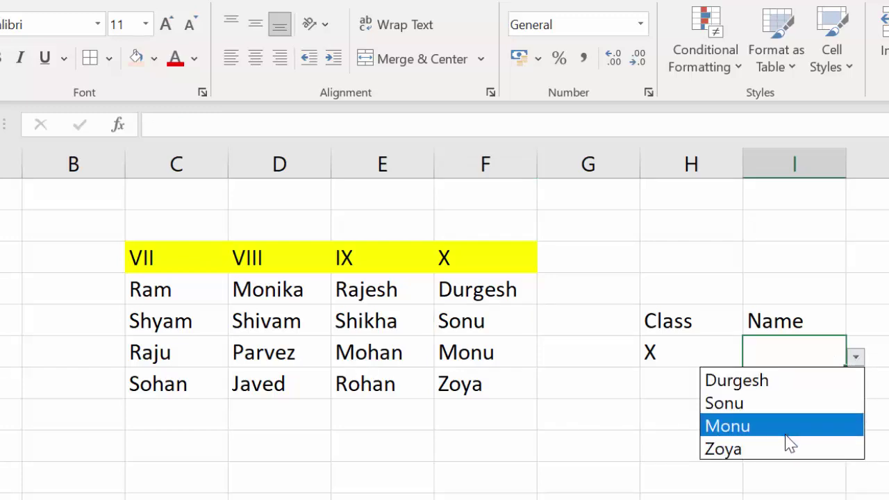
{"action": "left_click", "coordinate": [694, 347]}
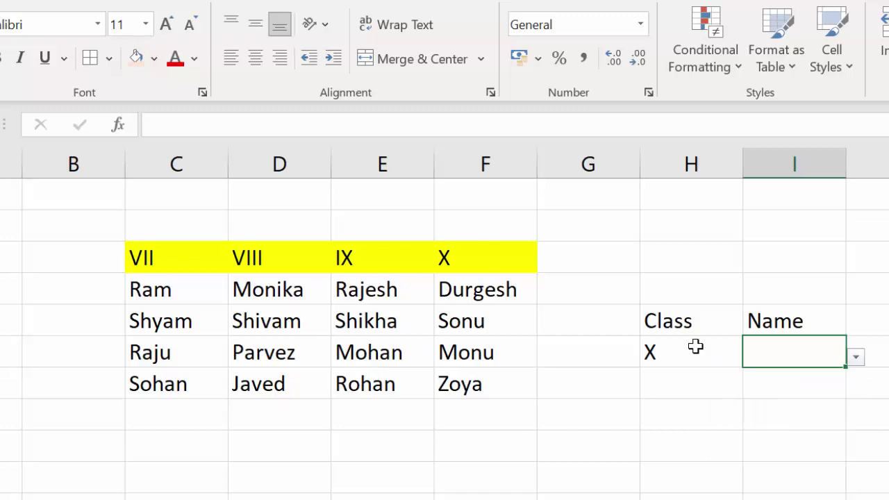
Set the Class cell to VII and review the matching choices in the Name dropdown.
{"action": "left_click", "coordinate": [695, 346]}
{"action": "left_click", "coordinate": [755, 359]}
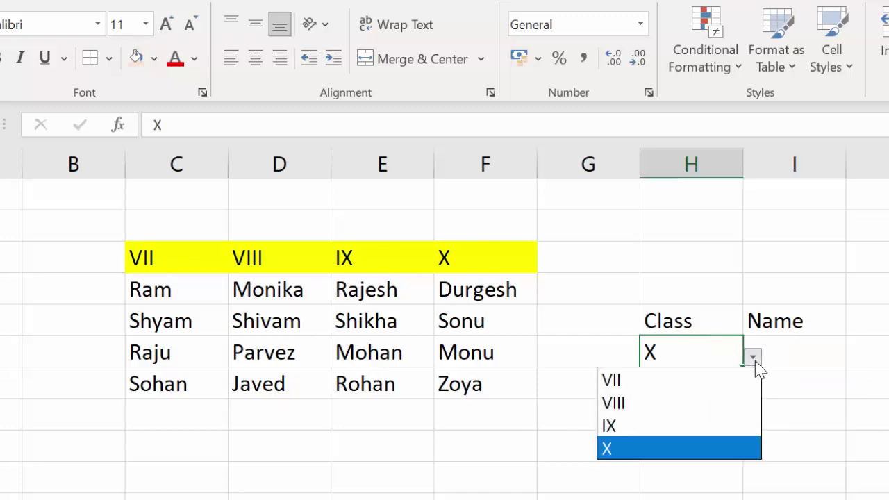
{"action": "left_click", "coordinate": [634, 382]}
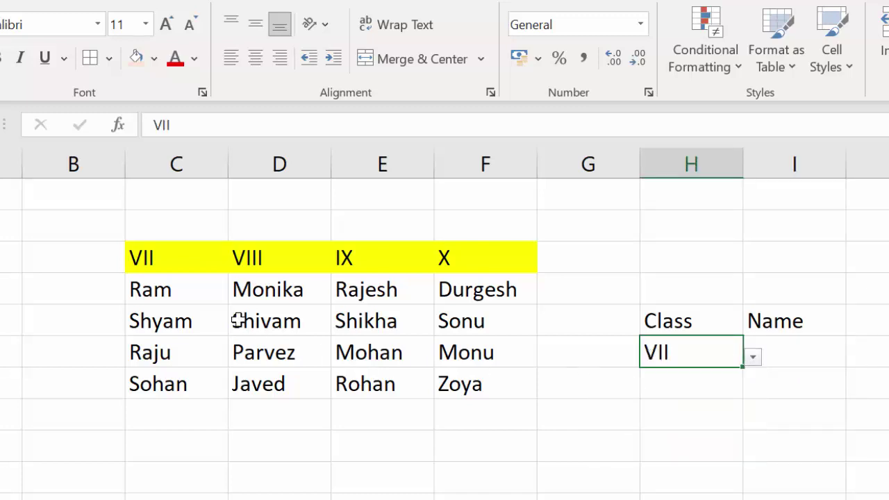
{"action": "left_click", "coordinate": [179, 300]}
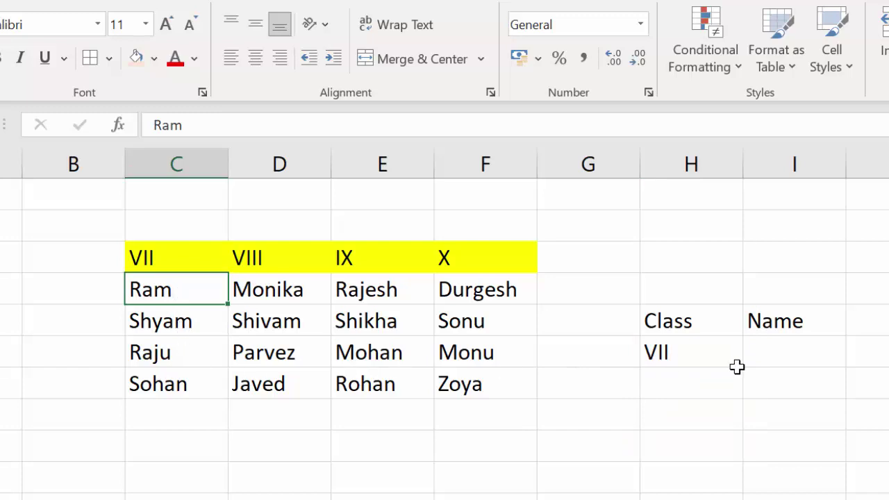
{"action": "left_click", "coordinate": [757, 354]}
{"action": "left_click", "coordinate": [857, 358]}
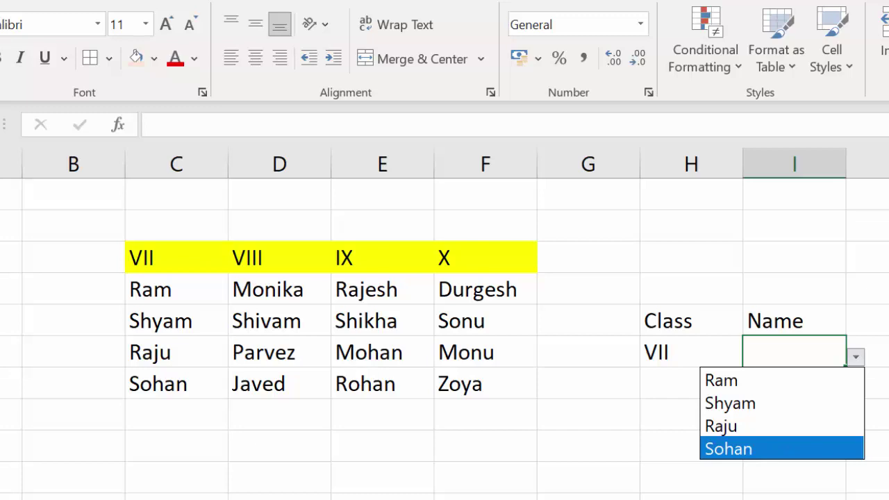
{"action": "key", "text": "Escape"}
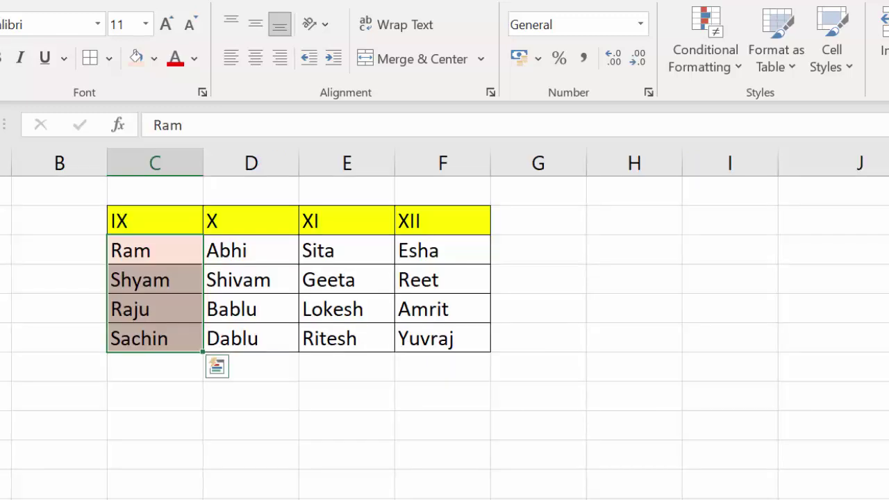
Create named ranges from the top row of the separately selected columns C2:C6, D2:D6, E2:E6 and F2:F6, and check the list of defined names.
{"action": "left_click", "coordinate": [285, 490]}
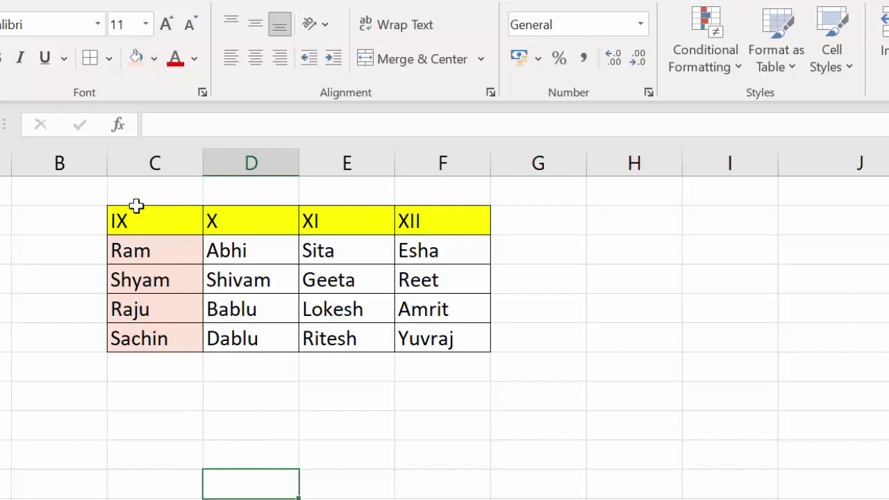
{"action": "left_click", "coordinate": [136, 222]}
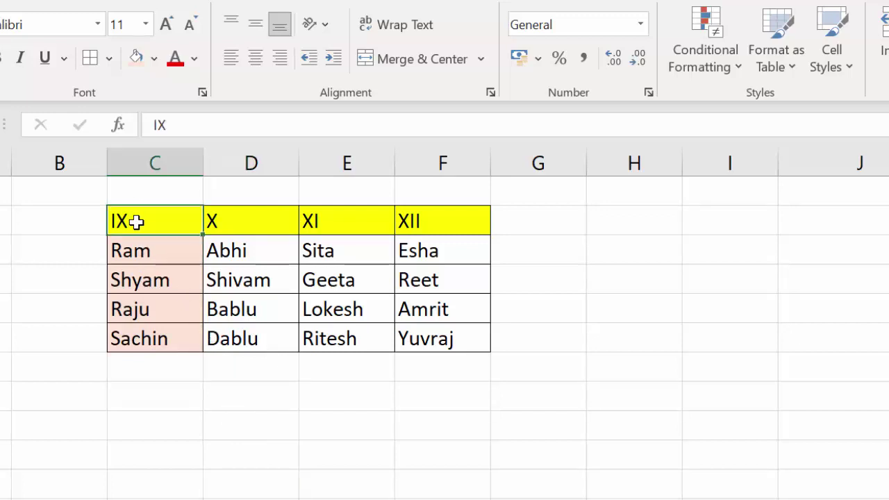
{"action": "left_click_drag", "start_coordinate": [136, 222], "coordinate": [134, 324]}
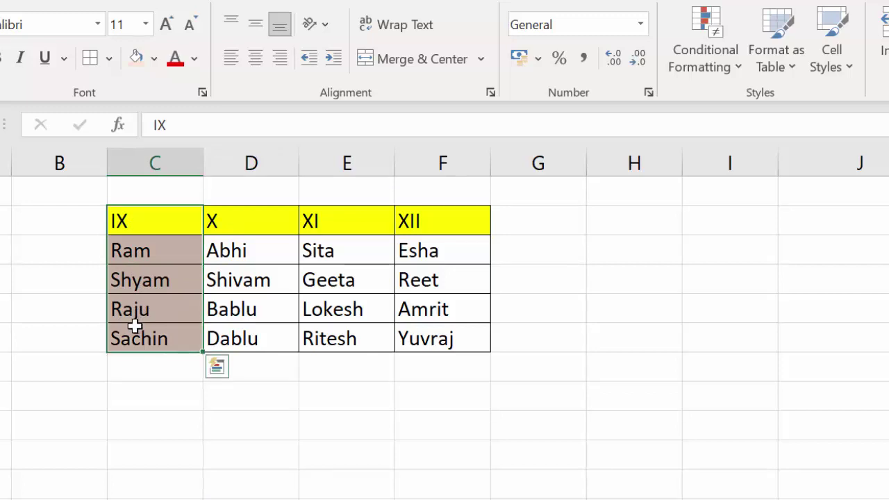
{"action": "key", "text": "ctrl"}
{"action": "left_click", "coordinate": [234, 223]}
{"action": "mouse_move", "coordinate": [233, 223]}
{"action": "left_mouse_down"}
{"action": "mouse_move", "coordinate": [257, 312]}
{"action": "mouse_move", "coordinate": [247, 338]}
{"action": "left_mouse_up"}
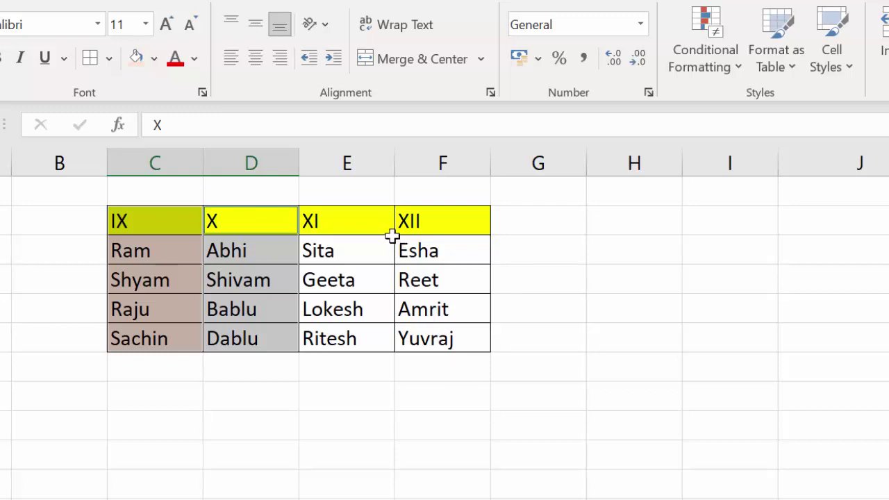
{"action": "key", "text": "F4"}
{"action": "left_click", "coordinate": [370, 223]}
{"action": "left_click_drag", "start_coordinate": [371, 224], "coordinate": [367, 339]}
{"action": "left_click_drag", "start_coordinate": [446, 228], "coordinate": [447, 339]}
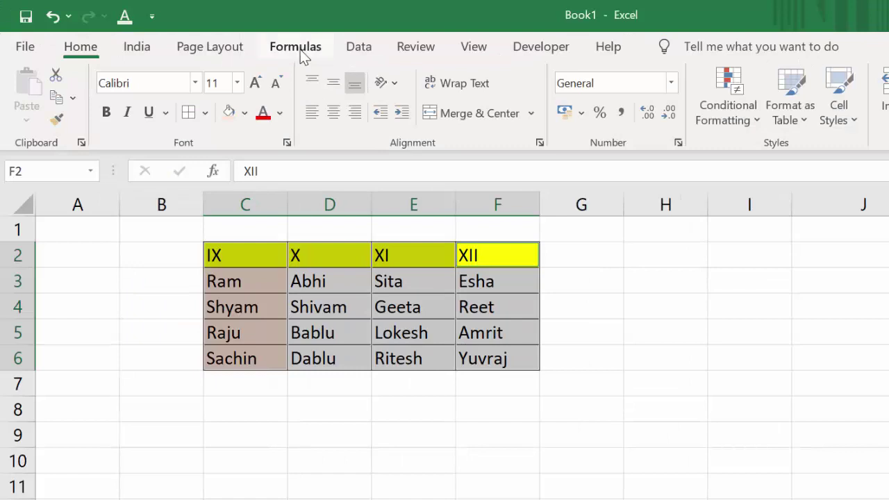
{"action": "left_click", "coordinate": [300, 51]}
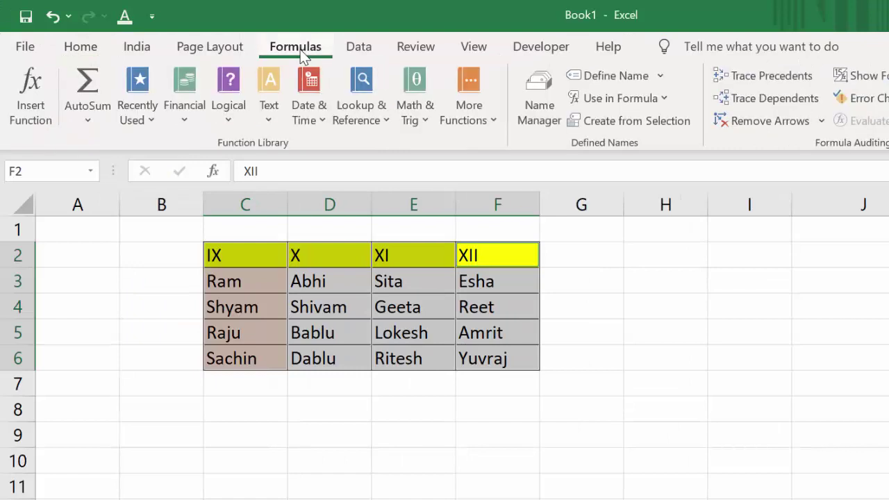
{"action": "left_click", "coordinate": [628, 121]}
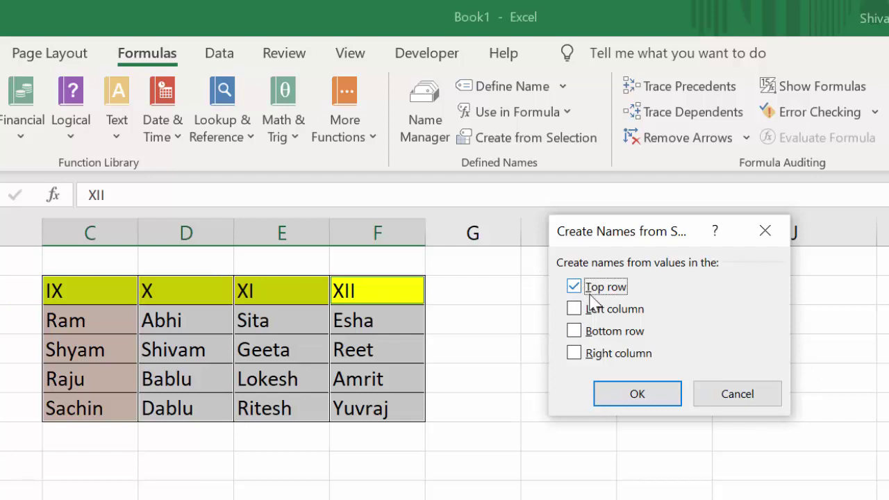
{"action": "left_click", "coordinate": [627, 396]}
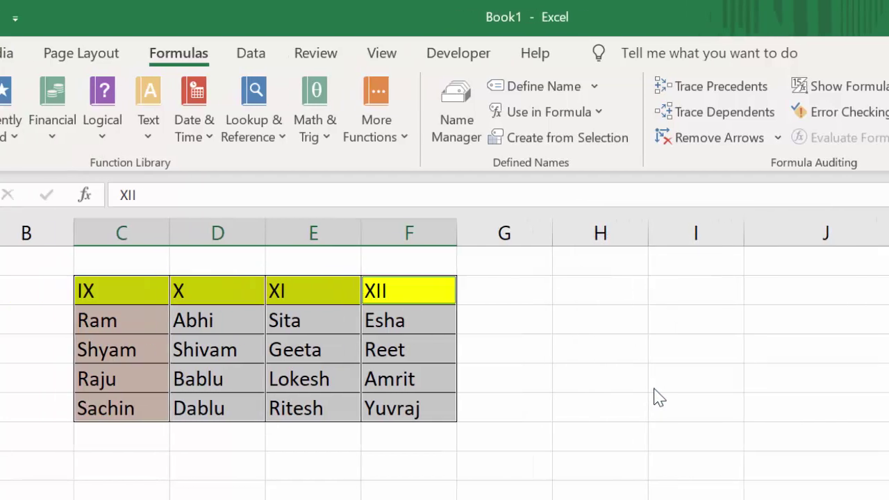
{"action": "left_click", "coordinate": [102, 197]}
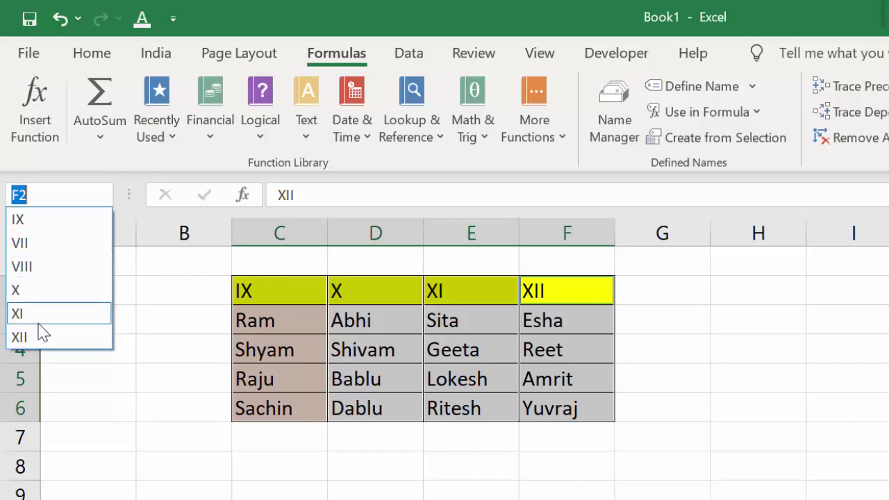
{"action": "left_click", "coordinate": [162, 485]}
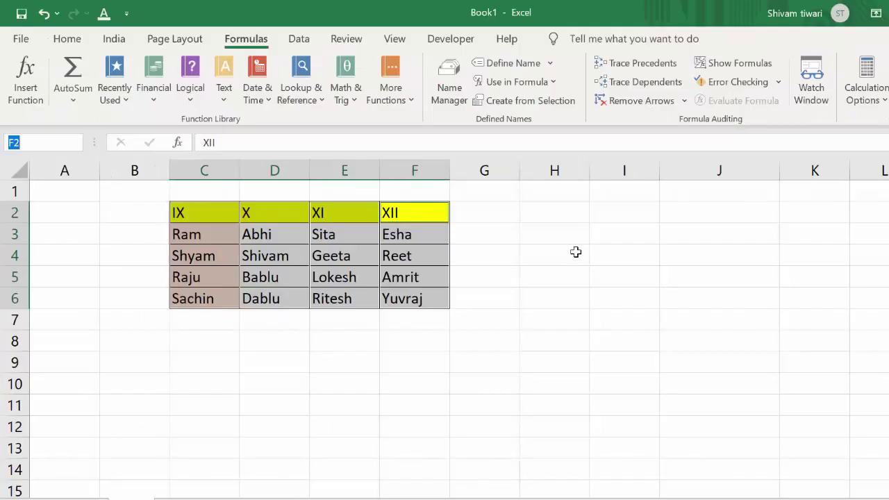
Enter the headings "Class" in H4 and "Name of Student" in I4, and fit column I to its text.
{"action": "left_click", "coordinate": [787, 345]}
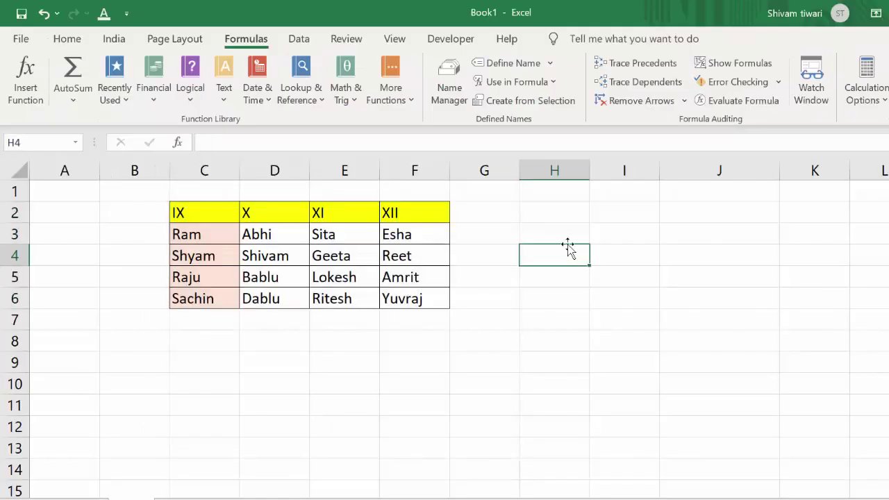
{"action": "type", "text": "Class"}
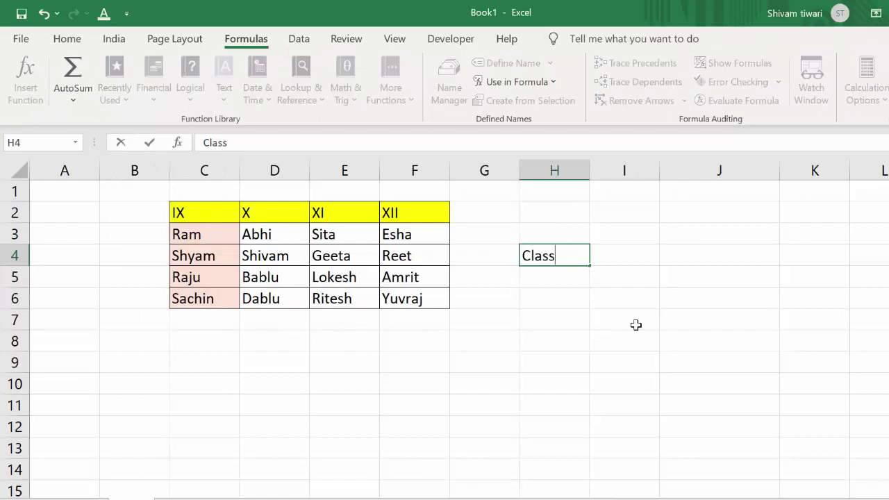
{"action": "left_click", "coordinate": [605, 247]}
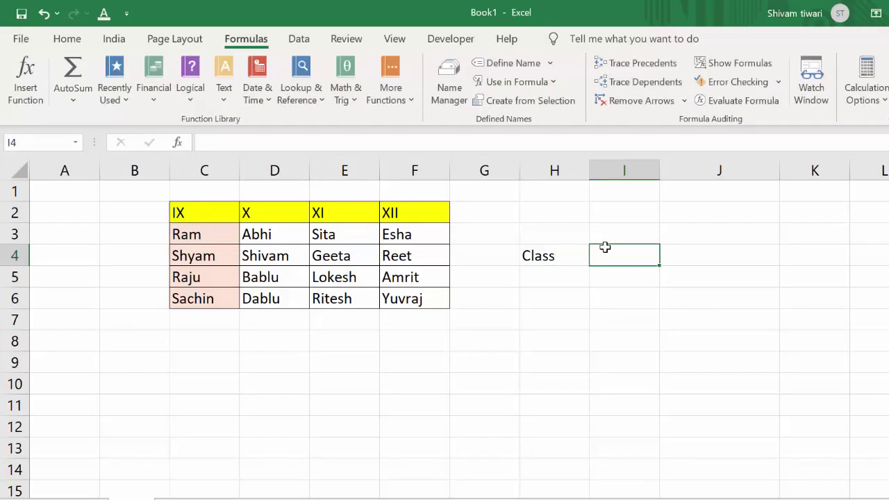
{"action": "type", "text": "Nam"}
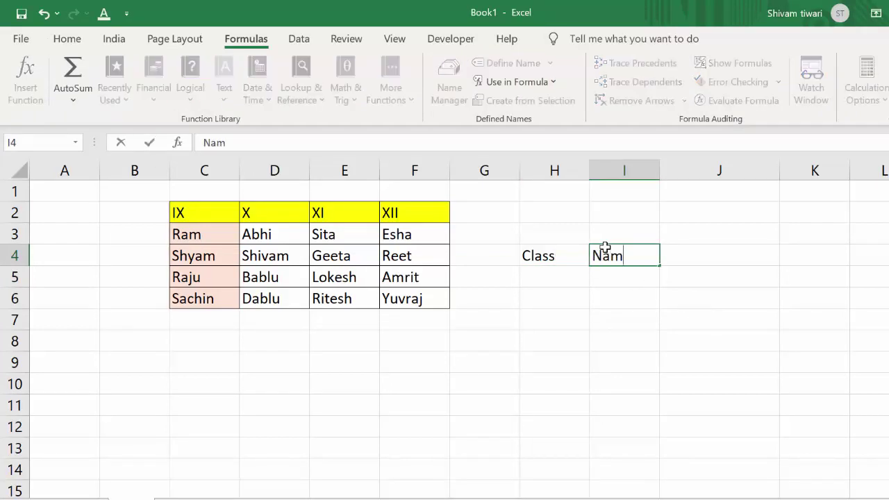
{"action": "type", "text": "e "}
{"action": "type", "text": "of S"}
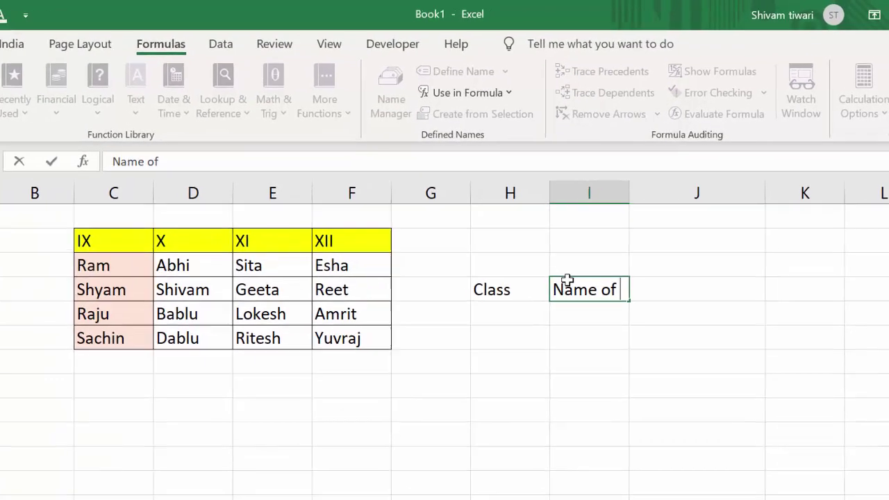
{"action": "type", "text": "tude"}
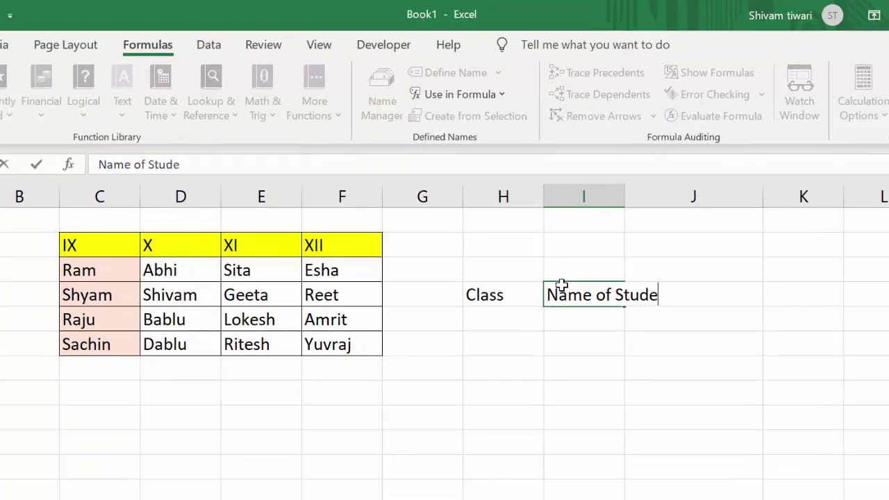
{"action": "type", "text": "nt"}
{"action": "left_click", "coordinate": [563, 337]}
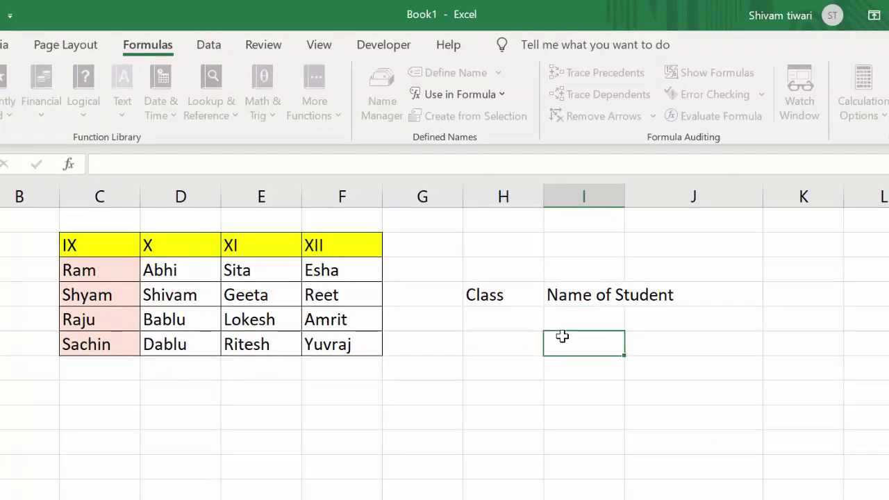
{"action": "double_click", "coordinate": [625, 195]}
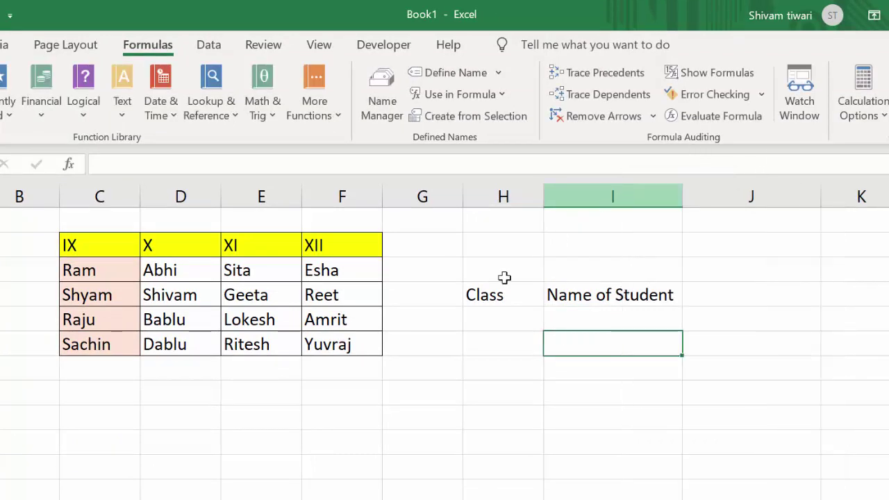
Add list data validation to cell H5 with source =$C$2:$F$2, and check the class choices in its dropdown.
{"action": "left_click", "coordinate": [470, 320]}
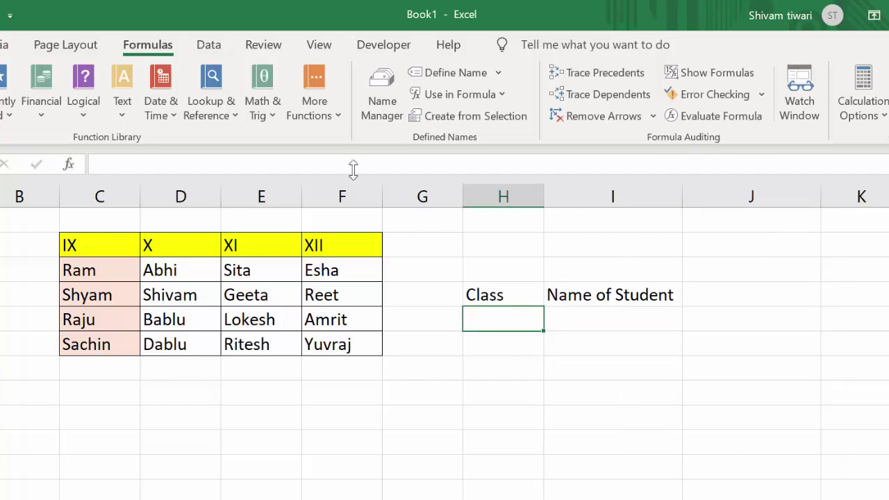
{"action": "left_click", "coordinate": [212, 44]}
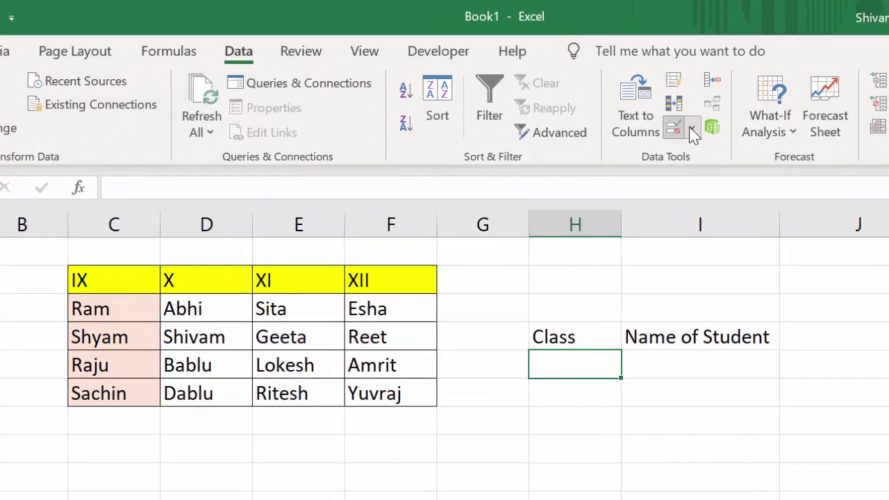
{"action": "left_click", "coordinate": [692, 130]}
{"action": "left_click", "coordinate": [704, 158]}
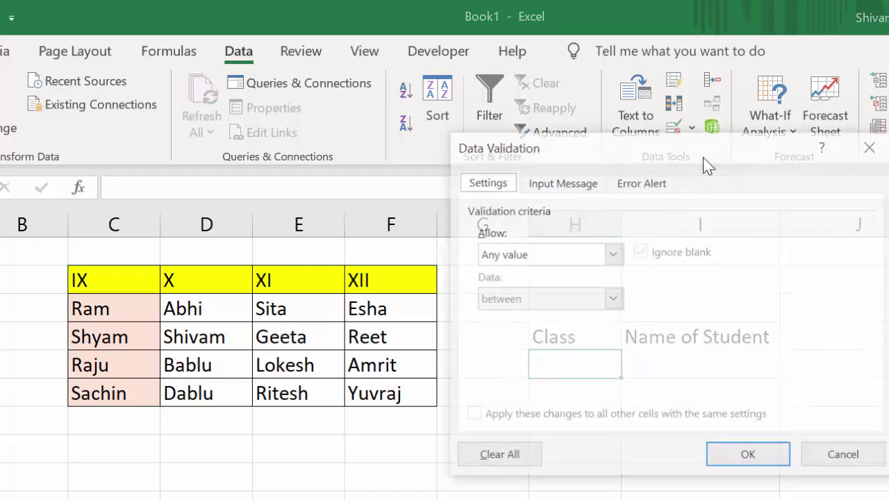
{"action": "left_click", "coordinate": [612, 254]}
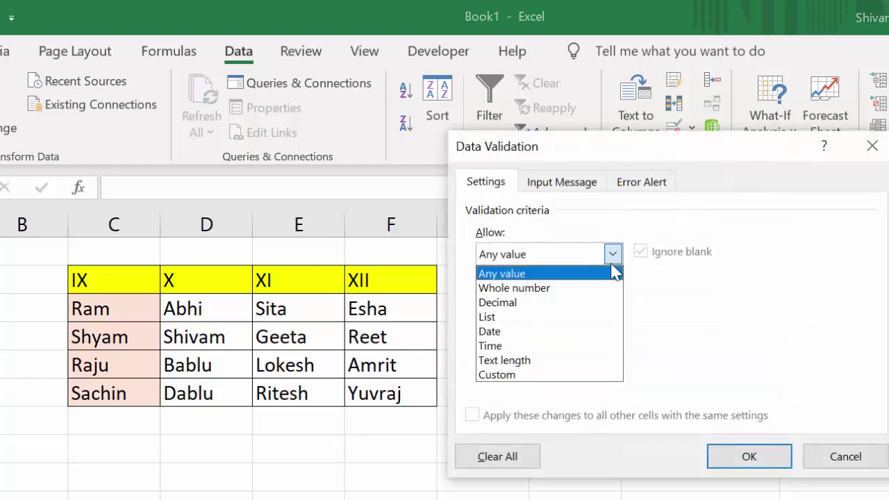
{"action": "left_click", "coordinate": [540, 331]}
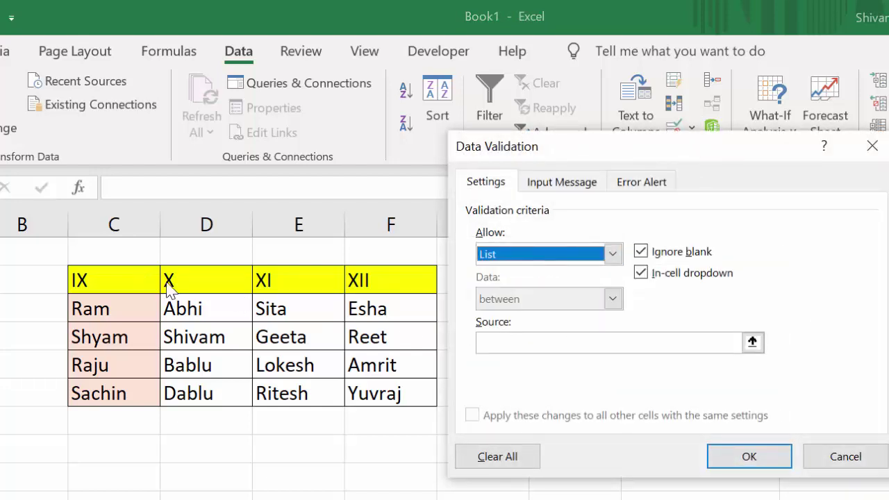
{"action": "left_click", "coordinate": [530, 342]}
{"action": "left_click", "coordinate": [123, 276]}
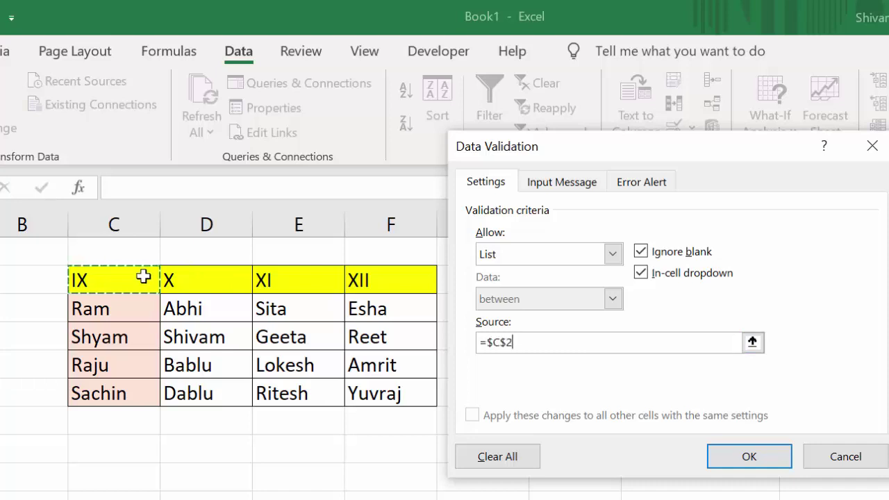
{"action": "mouse_move", "coordinate": [143, 277]}
{"action": "left_mouse_down"}
{"action": "mouse_move", "coordinate": [298, 282]}
{"action": "mouse_move", "coordinate": [353, 271]}
{"action": "left_mouse_up"}
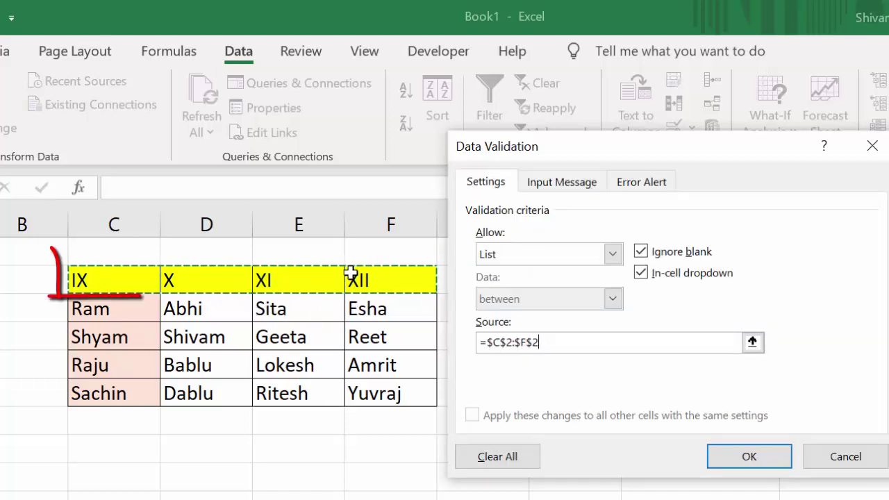
{"action": "left_click", "coordinate": [768, 464]}
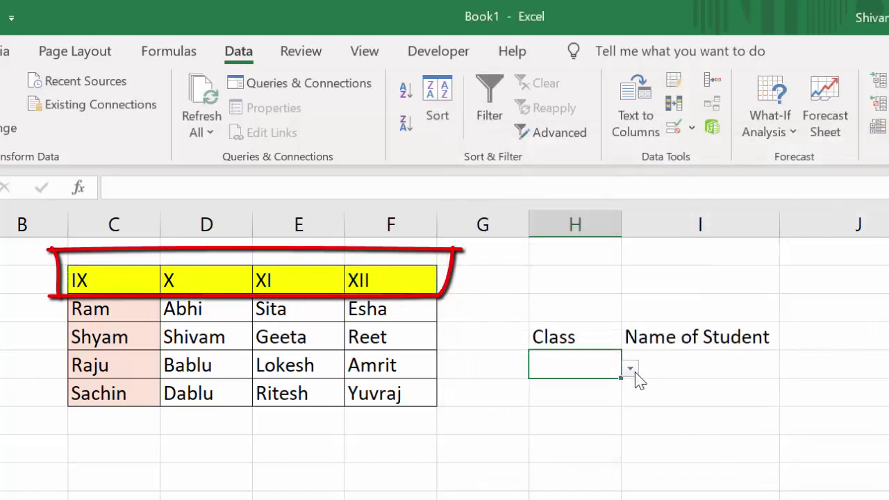
{"action": "left_click", "coordinate": [630, 368]}
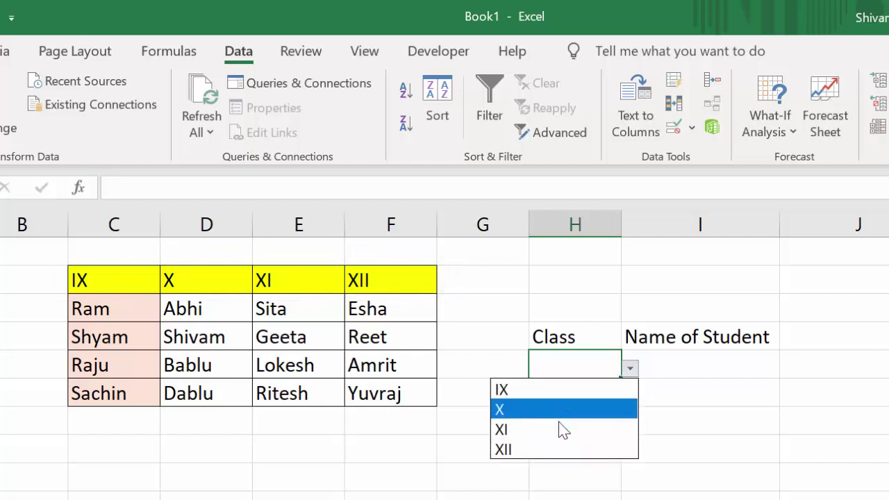
{"action": "key", "text": "Escape"}
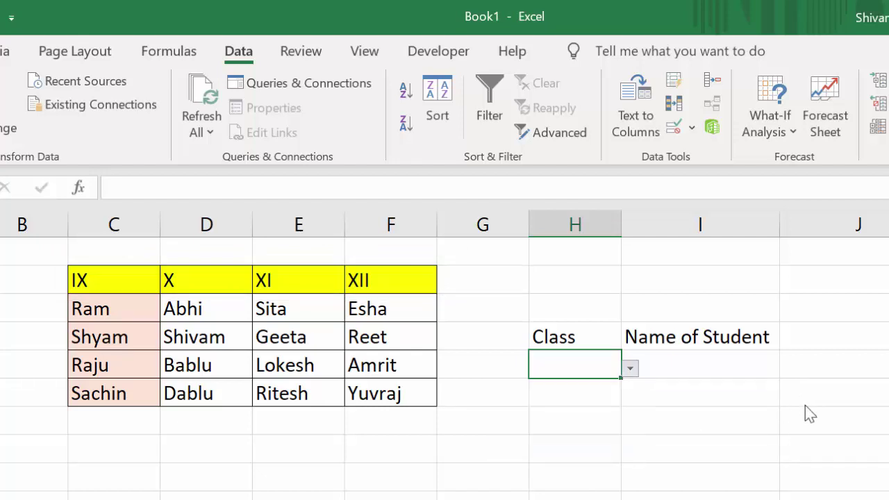
Add list data validation to cell I5 using an INDIRECT formula that refers to $H$5 as the source, accepting the source error warning.
{"action": "left_click", "coordinate": [680, 364]}
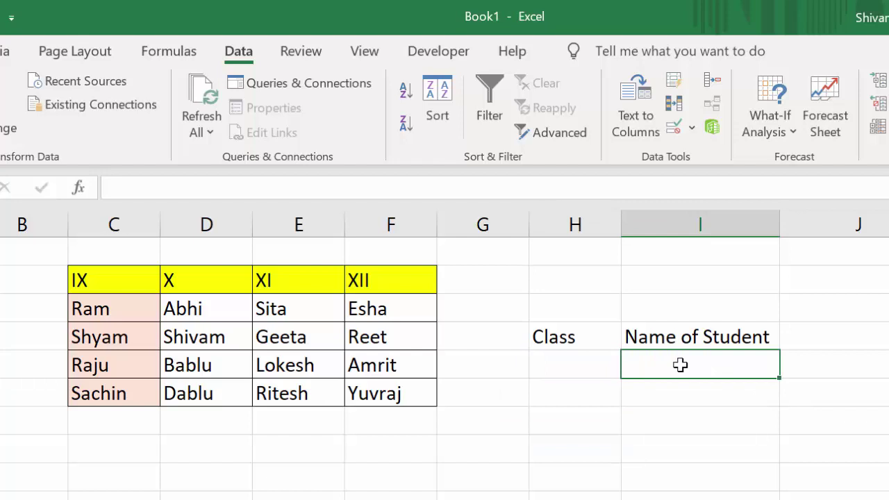
{"action": "left_click", "coordinate": [691, 130]}
{"action": "left_click", "coordinate": [704, 158]}
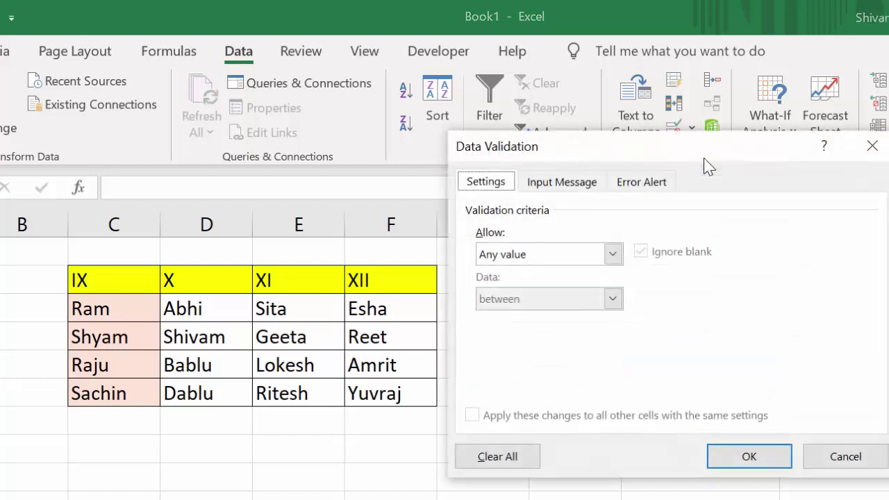
{"action": "left_click", "coordinate": [611, 255]}
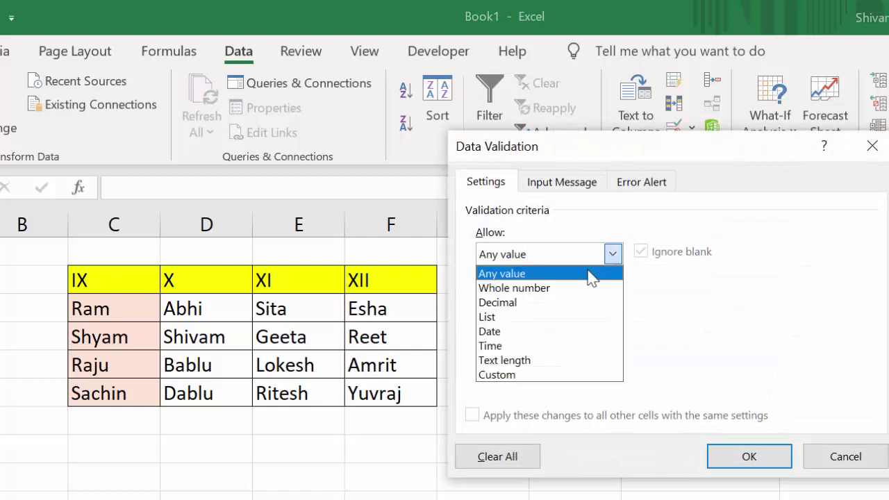
{"action": "left_click", "coordinate": [526, 317]}
{"action": "left_click", "coordinate": [525, 338]}
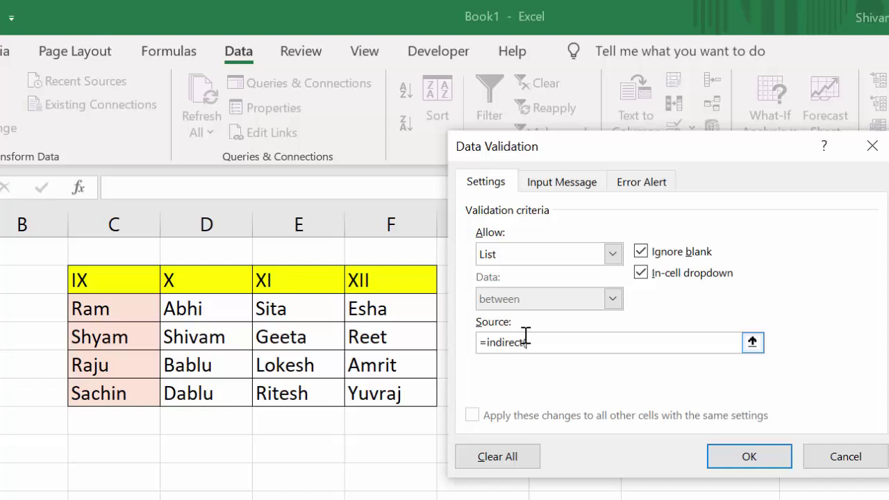
{"action": "type", "text": "=indirect("}
{"action": "left_click_drag", "start_coordinate": [614, 154], "coordinate": [640, 439]}
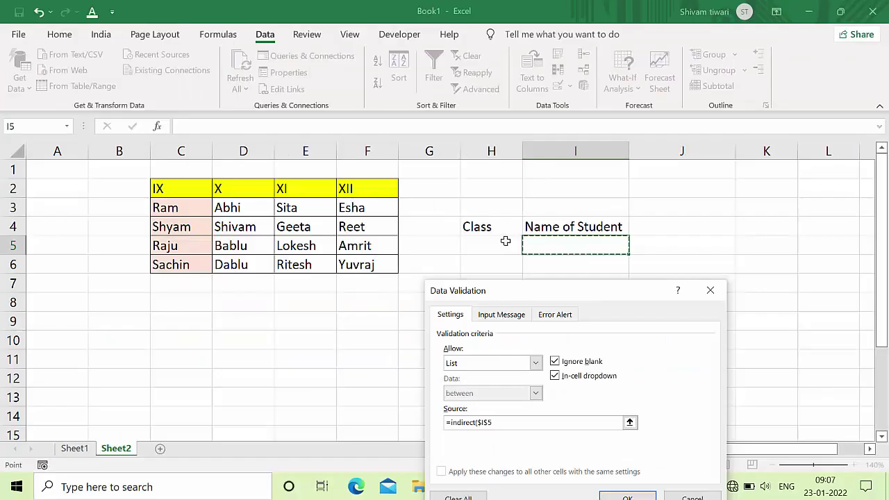
{"action": "left_click", "coordinate": [596, 358]}
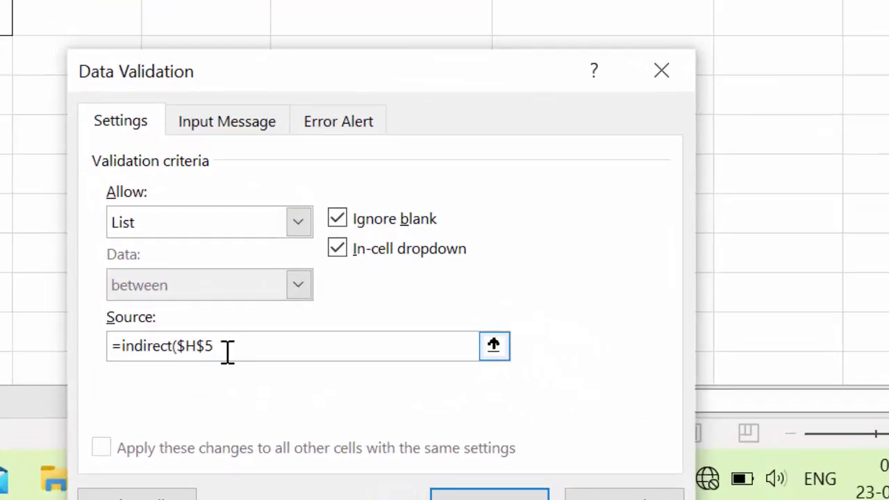
{"action": "left_click", "coordinate": [456, 495]}
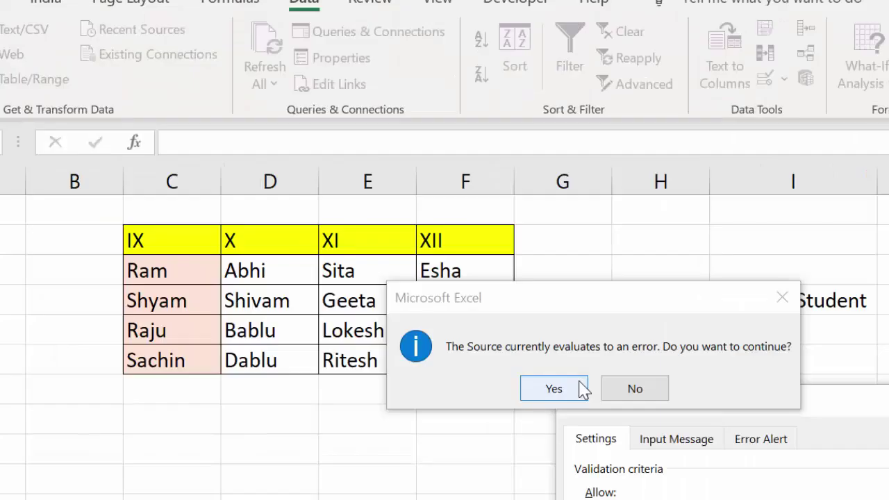
{"action": "left_click", "coordinate": [553, 388]}
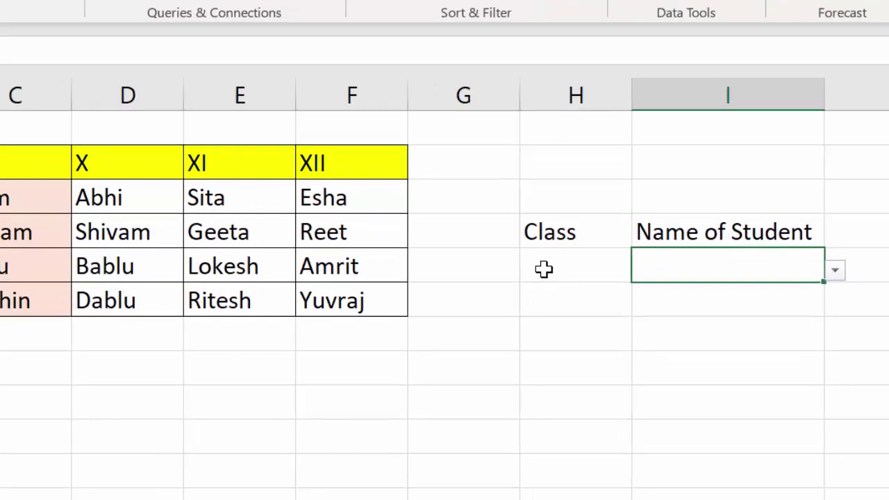
Set the Class cell H5 to IX and review the choices in the Name of Student dropdown.
{"action": "left_click", "coordinate": [614, 284]}
{"action": "left_click", "coordinate": [553, 251]}
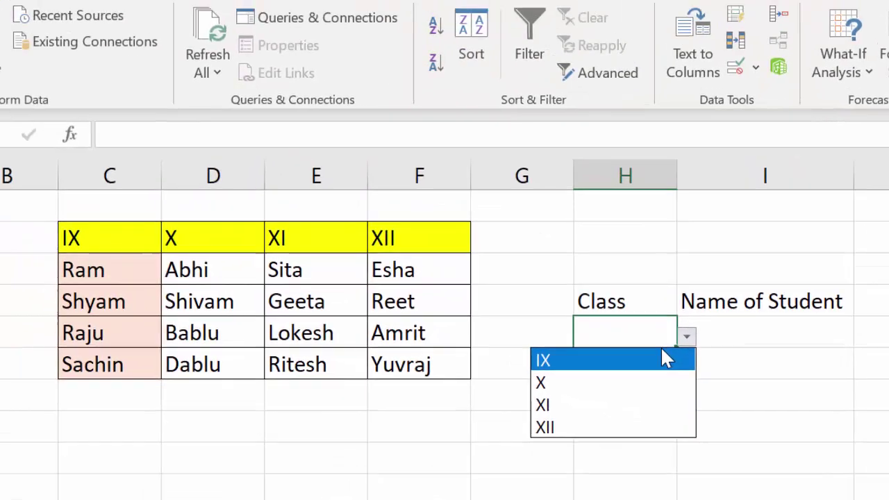
{"action": "left_click", "coordinate": [590, 318]}
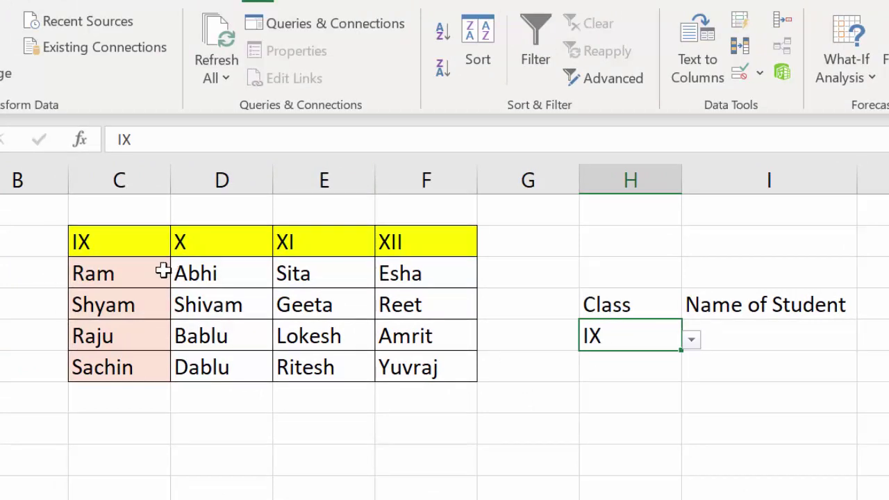
{"action": "left_click", "coordinate": [758, 336]}
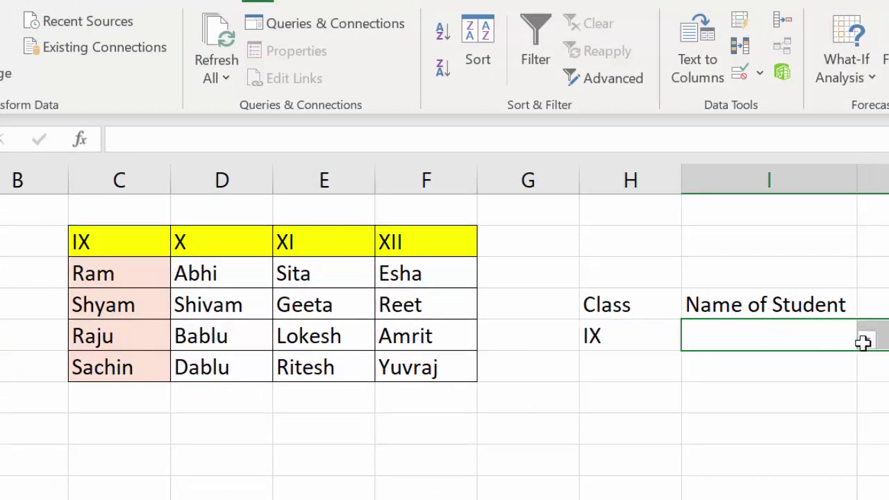
{"action": "left_click", "coordinate": [867, 340]}
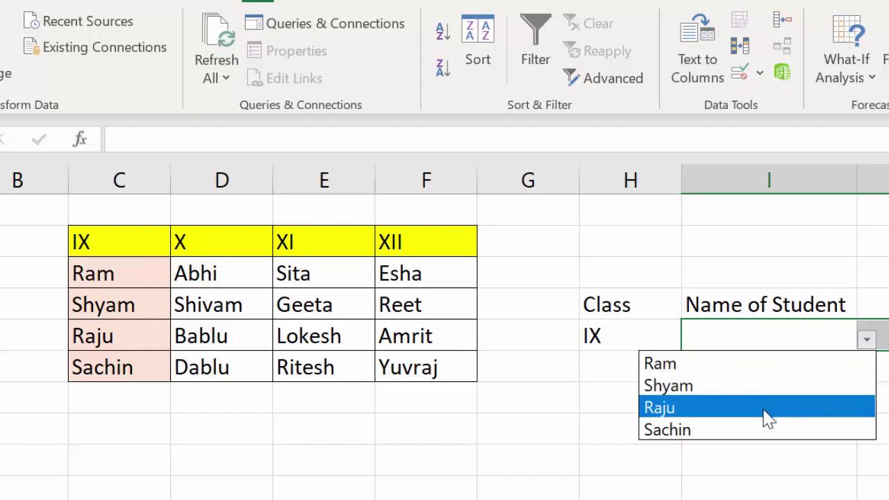
{"action": "left_click", "coordinate": [712, 484]}
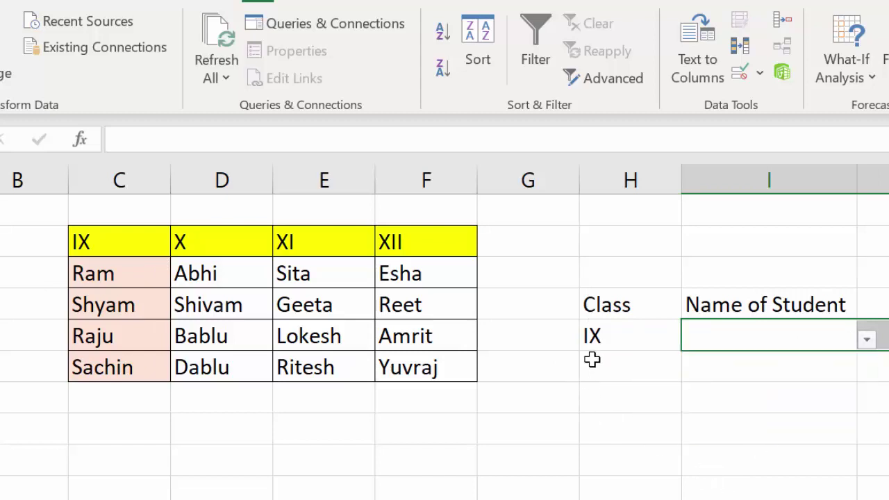
Change the class in H5 to X and review the student names offered in I5.
{"action": "left_click", "coordinate": [612, 334]}
{"action": "left_click", "coordinate": [692, 340]}
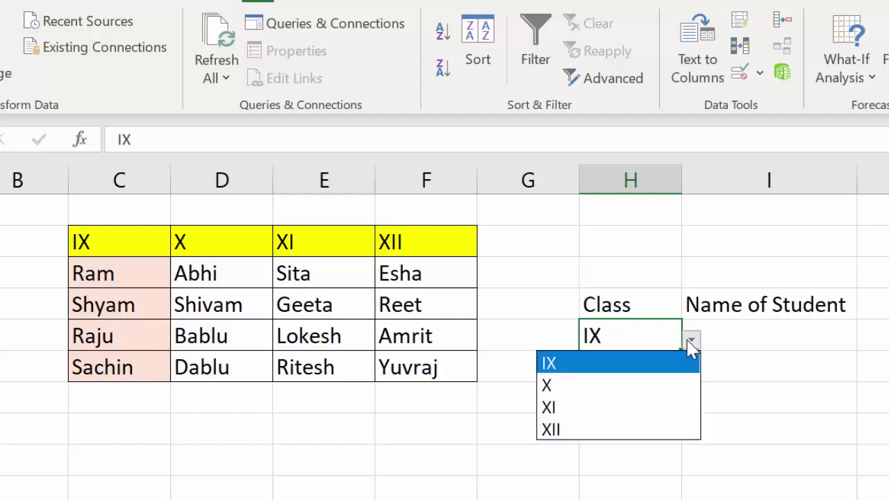
{"action": "left_click", "coordinate": [578, 386]}
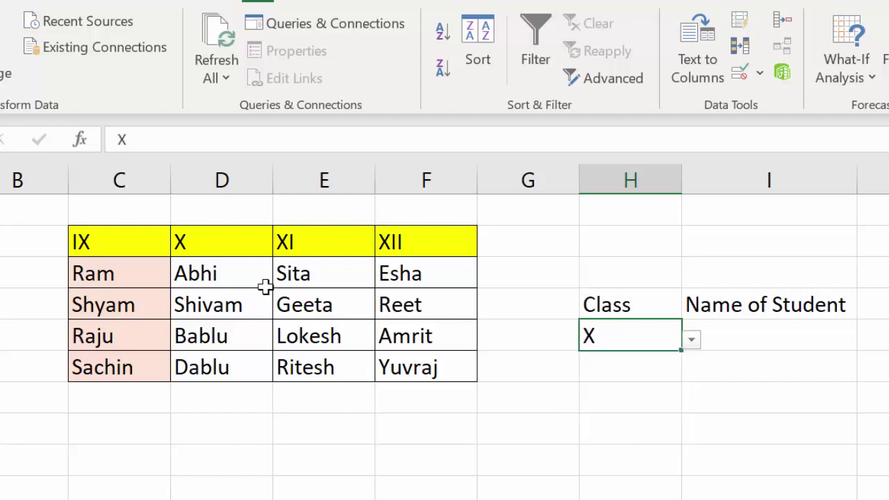
{"action": "left_click", "coordinate": [732, 340]}
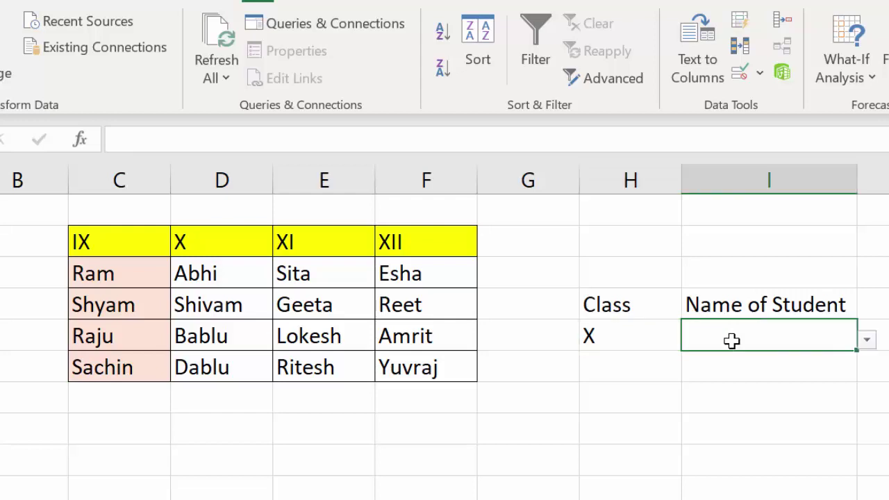
{"action": "left_click", "coordinate": [868, 341]}
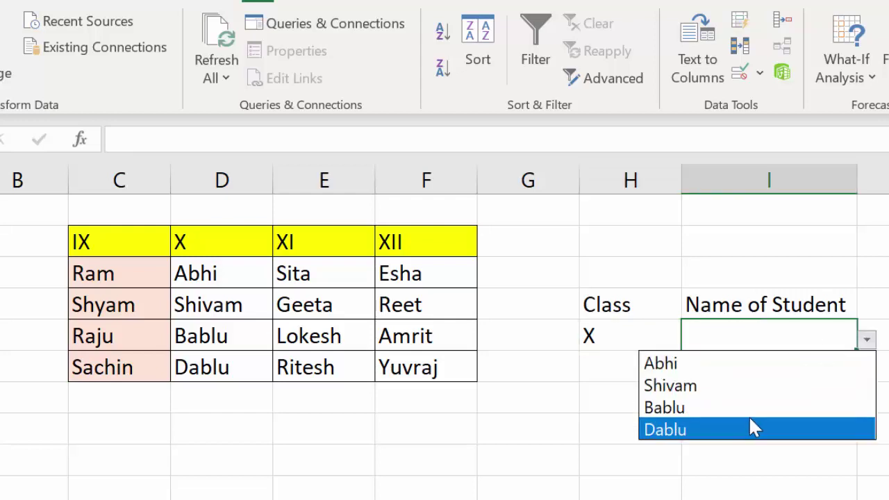
{"action": "key", "text": "Escape"}
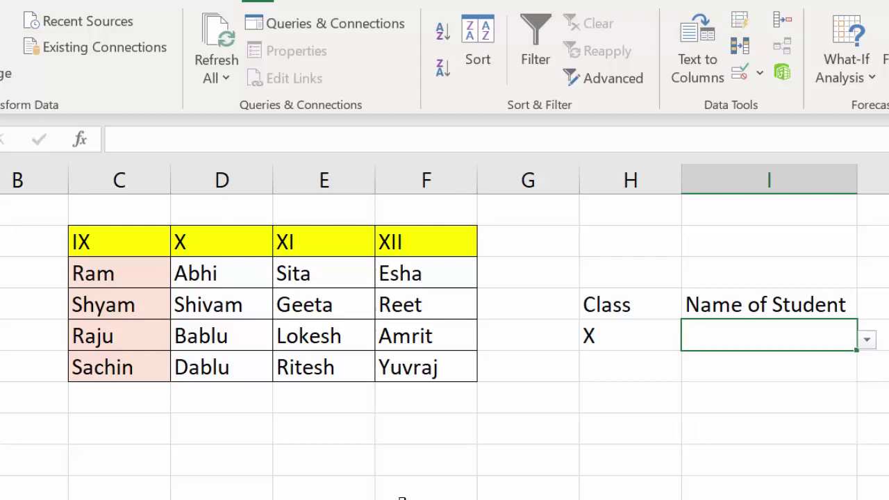
Change the class in H5 to XI and check the student names offered in I5.
{"action": "left_click", "coordinate": [618, 338]}
{"action": "left_click", "coordinate": [691, 341]}
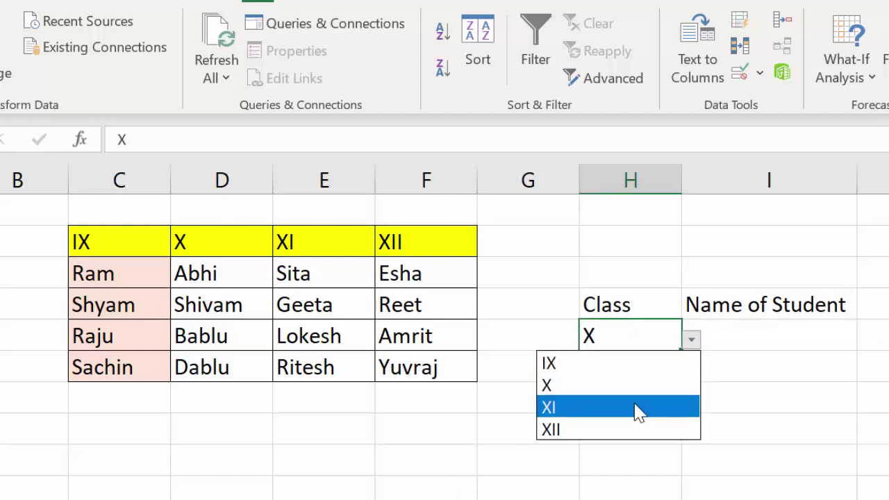
{"action": "left_click", "coordinate": [637, 410]}
{"action": "left_click", "coordinate": [785, 338]}
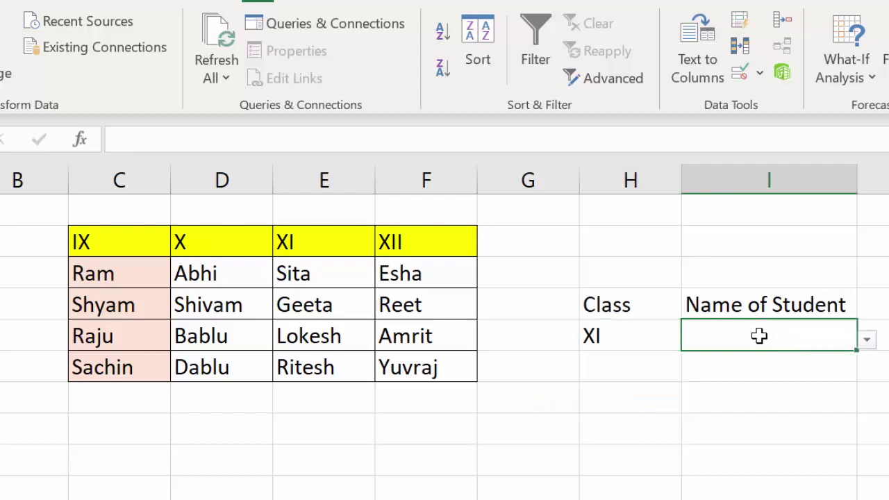
{"action": "left_click", "coordinate": [867, 339]}
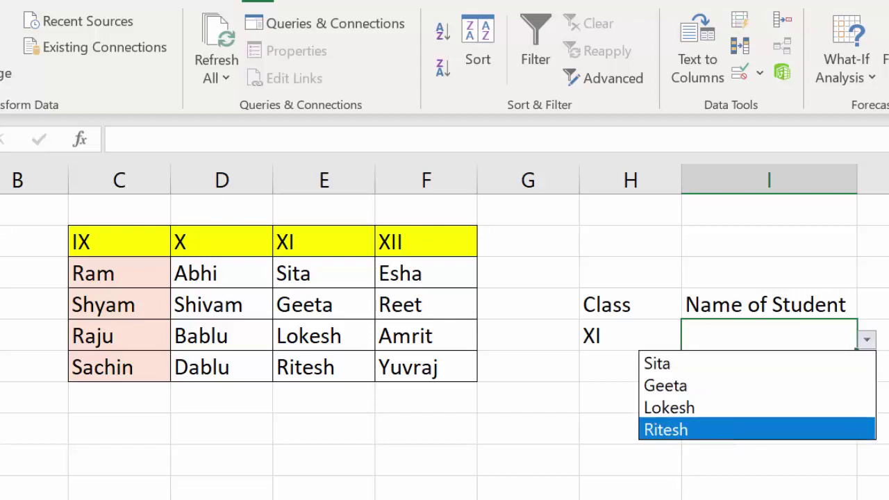
{"action": "key", "text": "Escape"}
Change the class in H5 to XII and review the student names offered in I5, leaving the name unselected.
{"action": "left_click", "coordinate": [632, 341]}
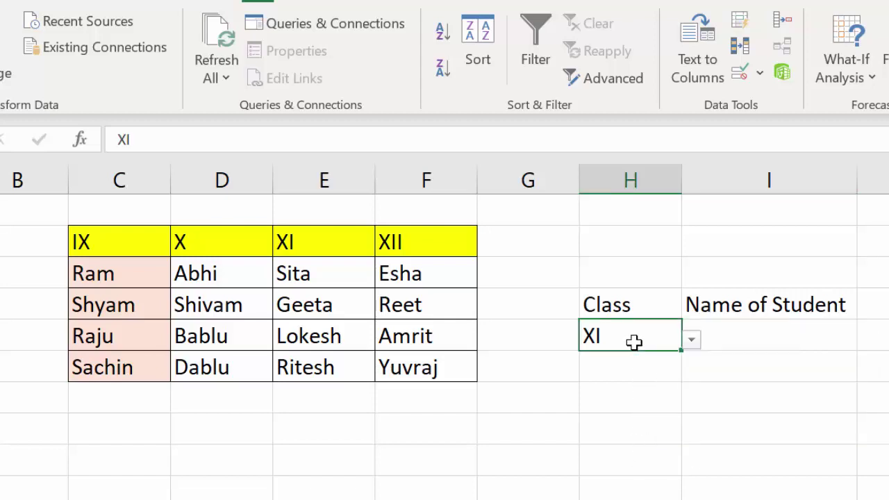
{"action": "left_click", "coordinate": [691, 341]}
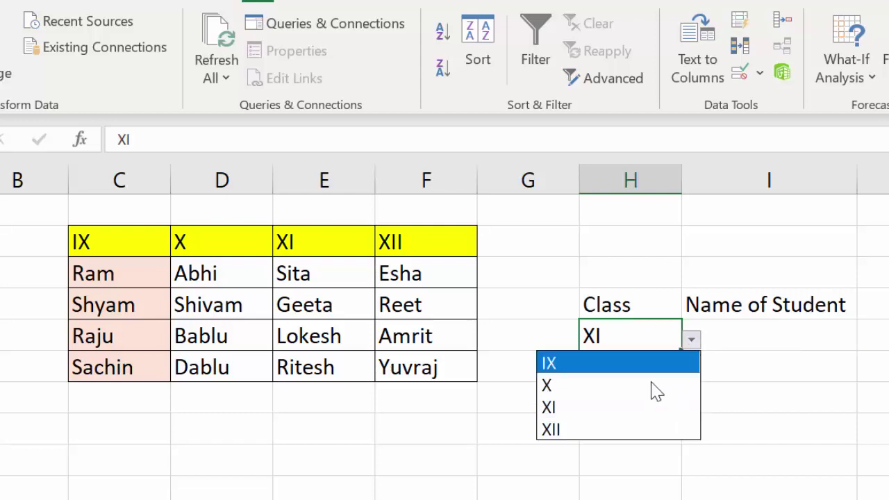
{"action": "left_click", "coordinate": [631, 428]}
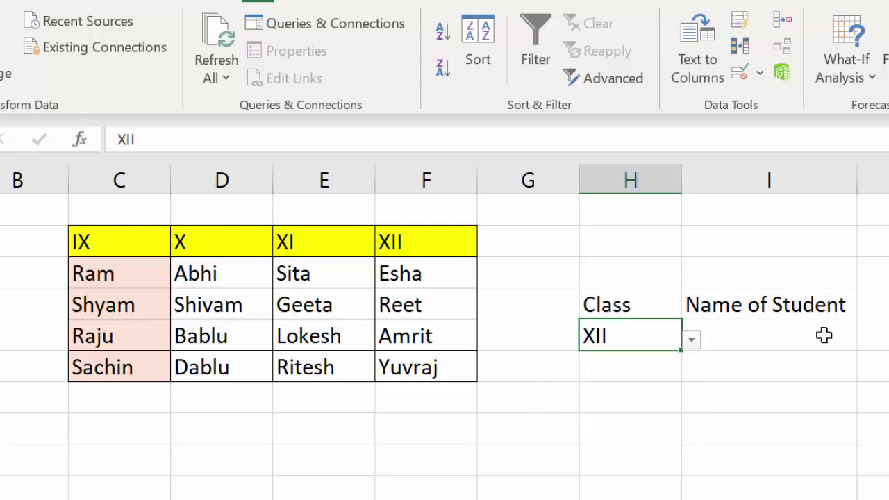
{"action": "left_click", "coordinate": [823, 336]}
{"action": "left_click", "coordinate": [867, 340]}
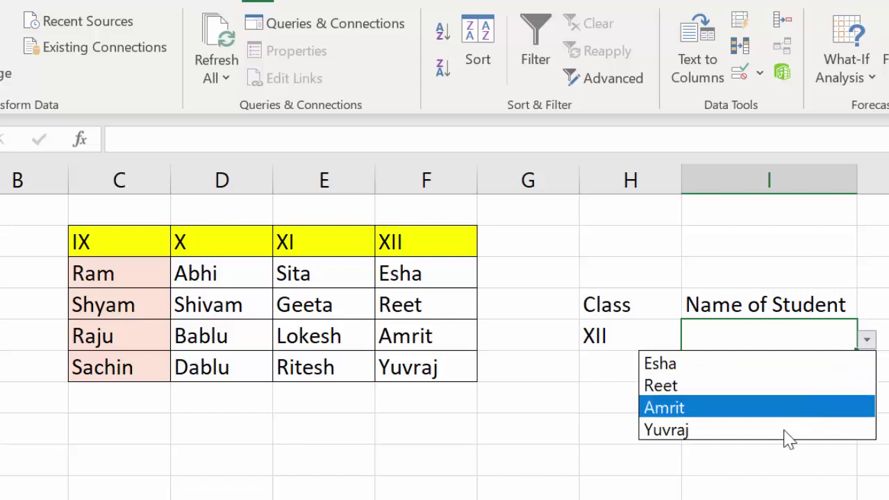
{"action": "left_click", "coordinate": [764, 472]}
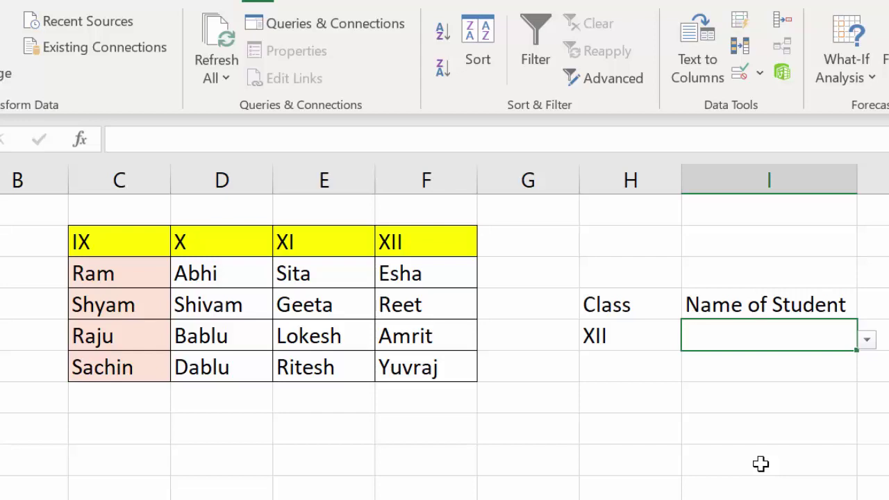
{"action": "left_click", "coordinate": [867, 340]}
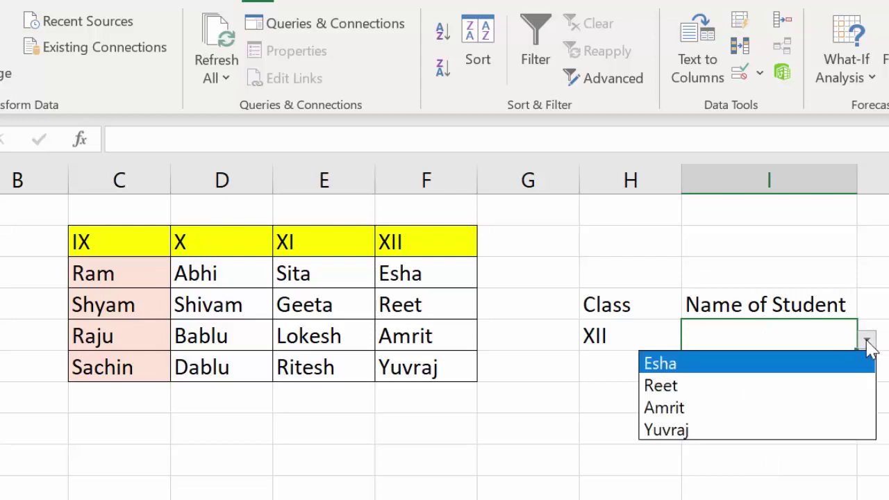
{"action": "left_click", "coordinate": [868, 343]}
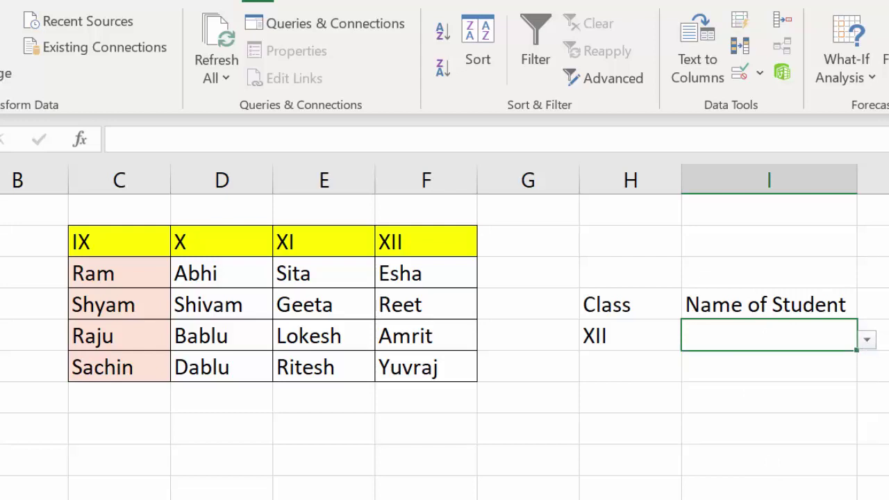